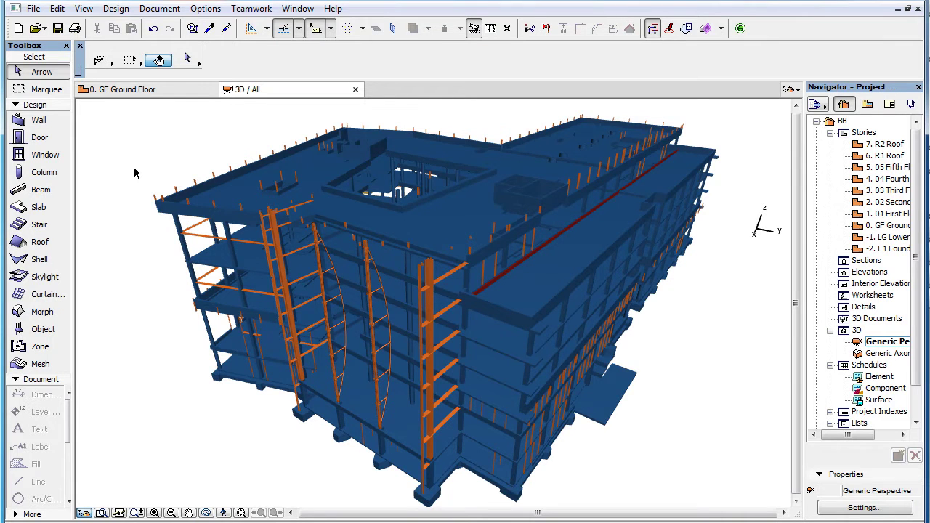
# Open the IFC Translation Setup from File > File Special > IFC 2x3
pyautogui.click(33, 9)
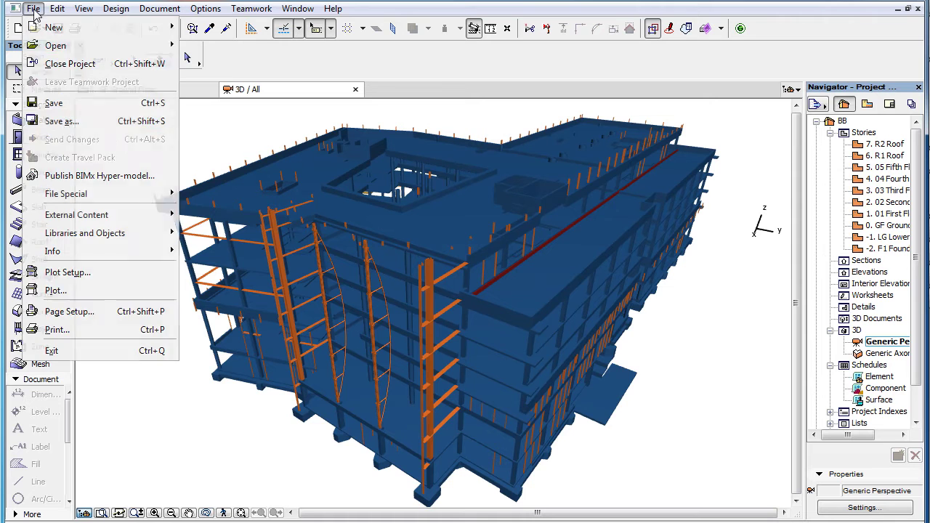
pyautogui.moveTo(135, 194)
pyautogui.moveTo(276, 254)
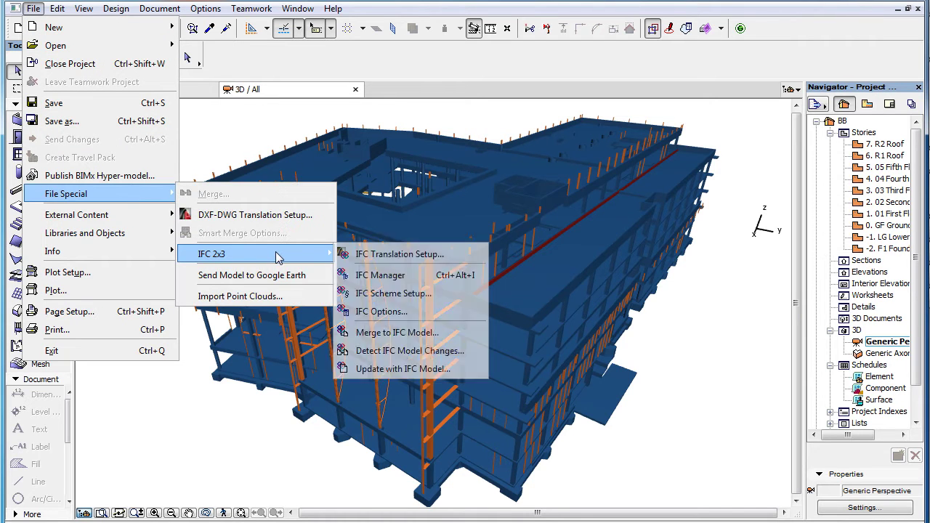
pyautogui.click(481, 258)
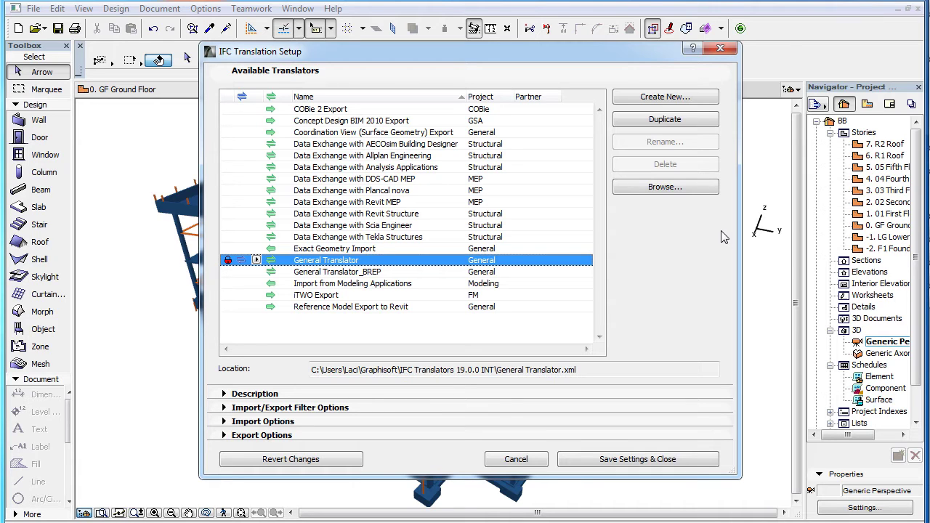
# Create a new IFC translator and save it as 'General MEP Translator'
pyautogui.click(699, 102)
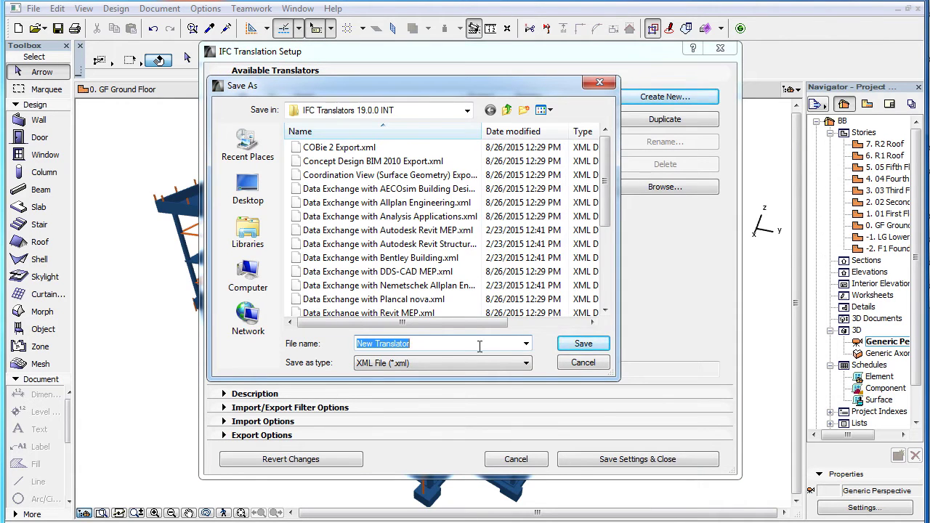
pyautogui.write('General')
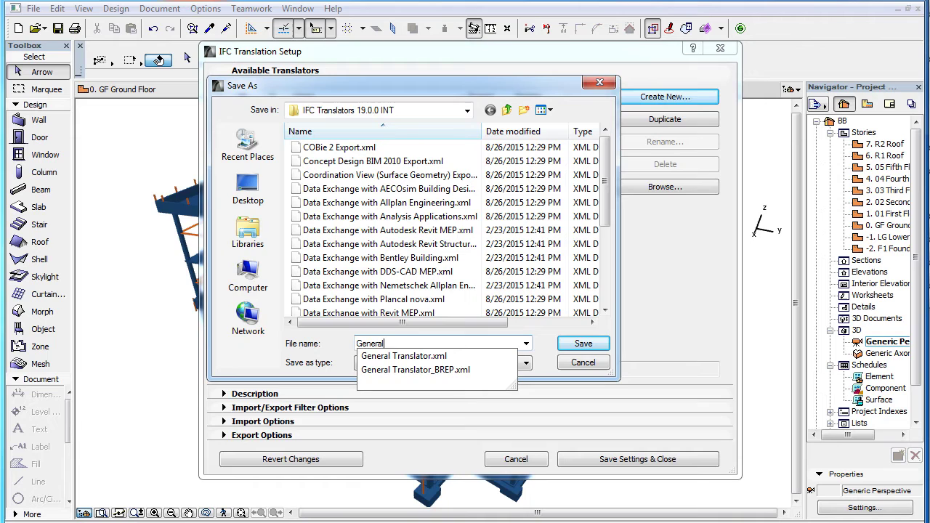
pyautogui.write(' MEP Translator')
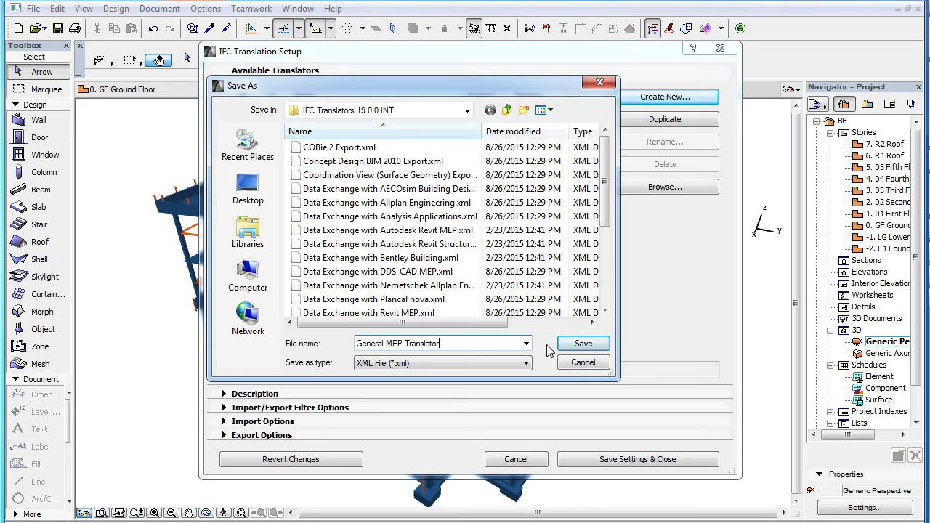
pyautogui.click(603, 347)
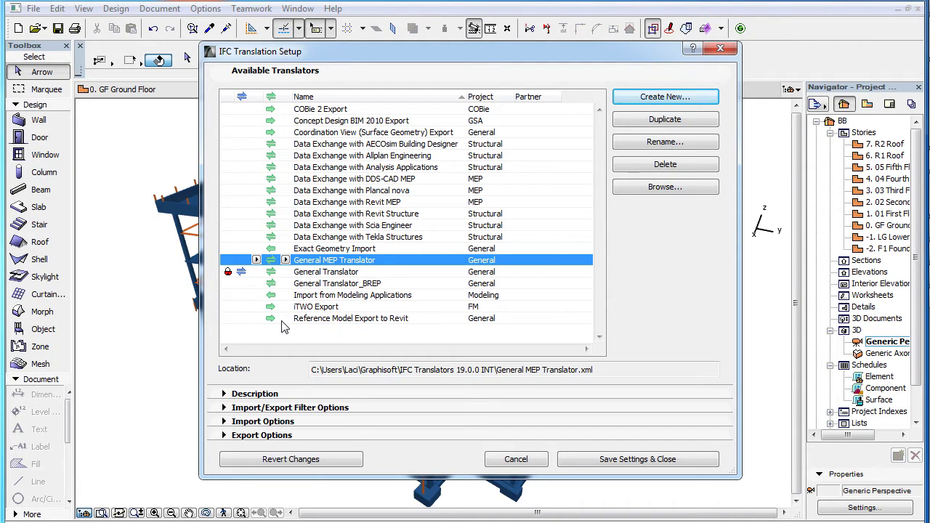
# Set General MEP Translator to Use for Both and Import from Modeling Applications to Use for Import
pyautogui.click(286, 261)
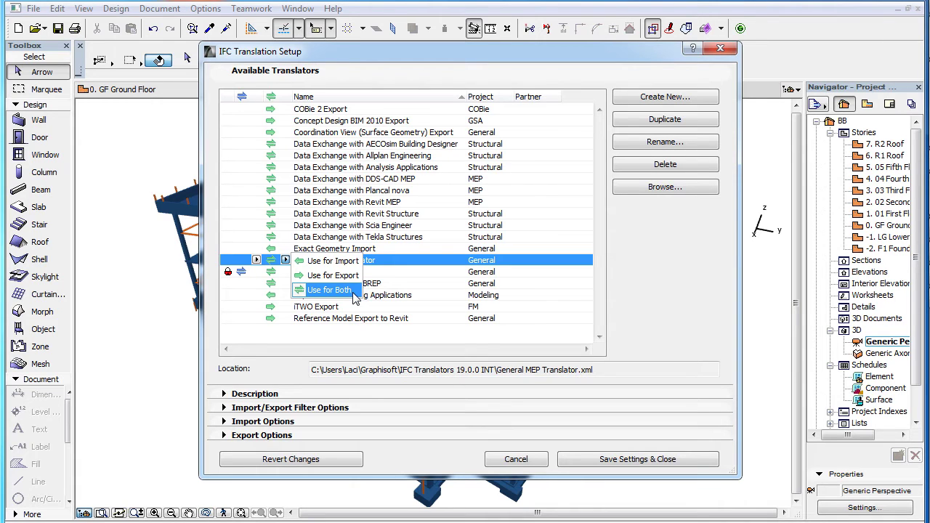
pyautogui.click(330, 290)
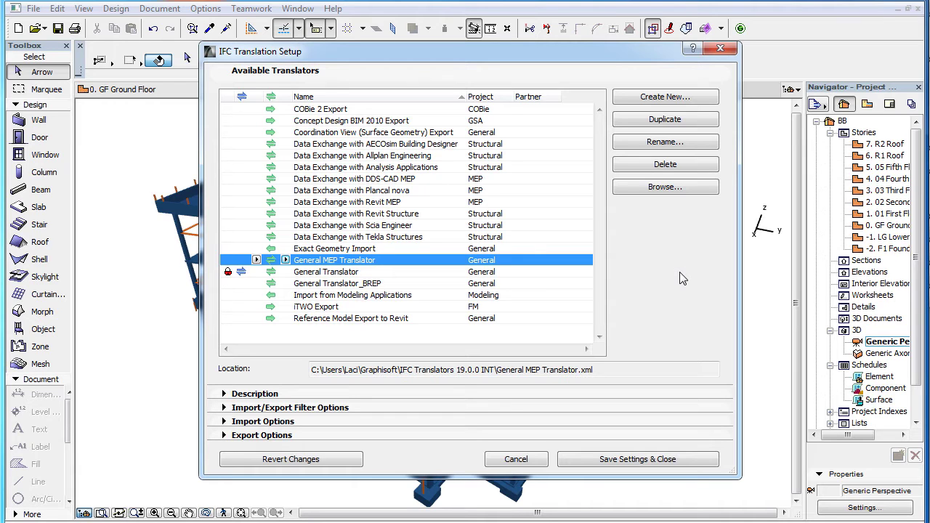
pyautogui.click(428, 299)
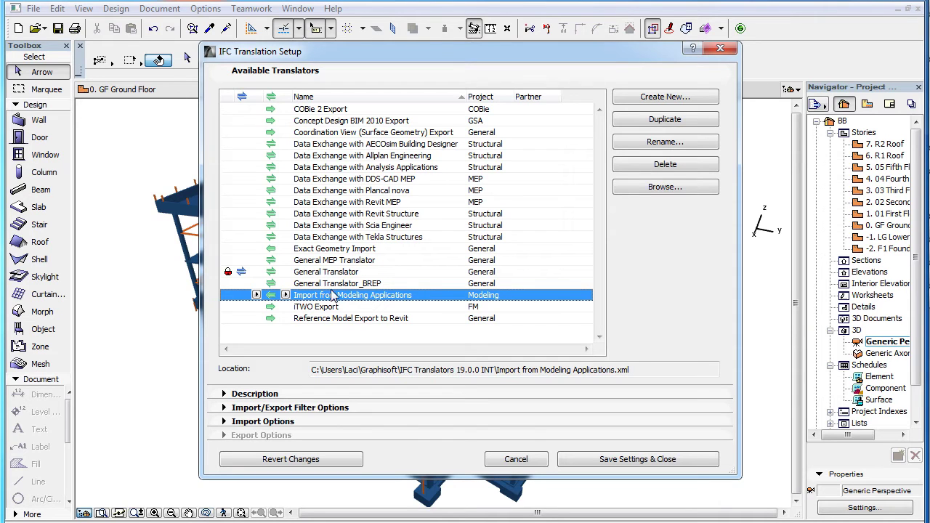
pyautogui.click(285, 296)
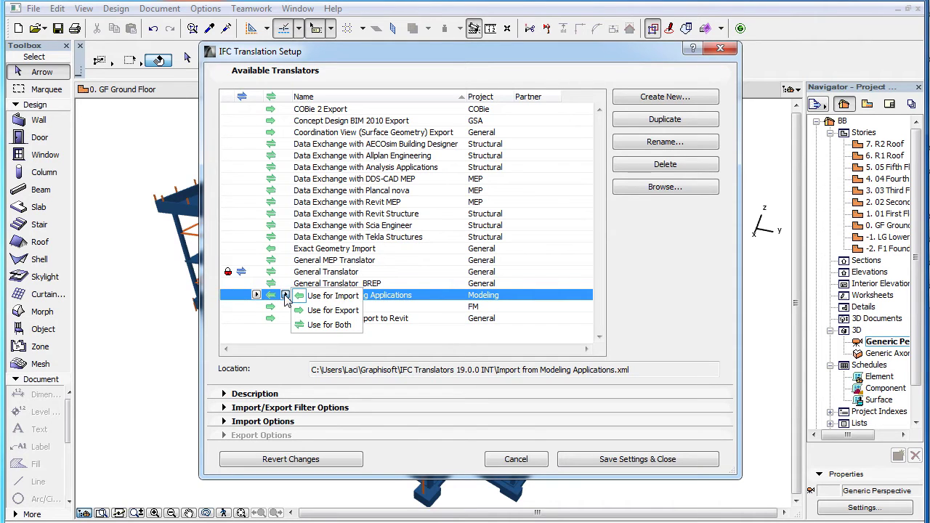
pyautogui.click(355, 298)
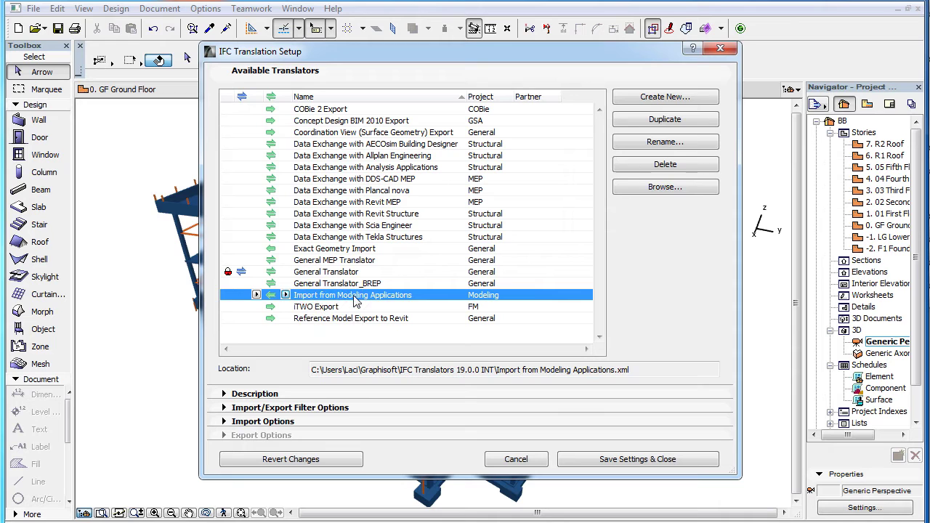
# Close the setup, go to the ground floor plan, and cancel a Merge after checking its translators
pyautogui.click(529, 456)
pyautogui.click(127, 89)
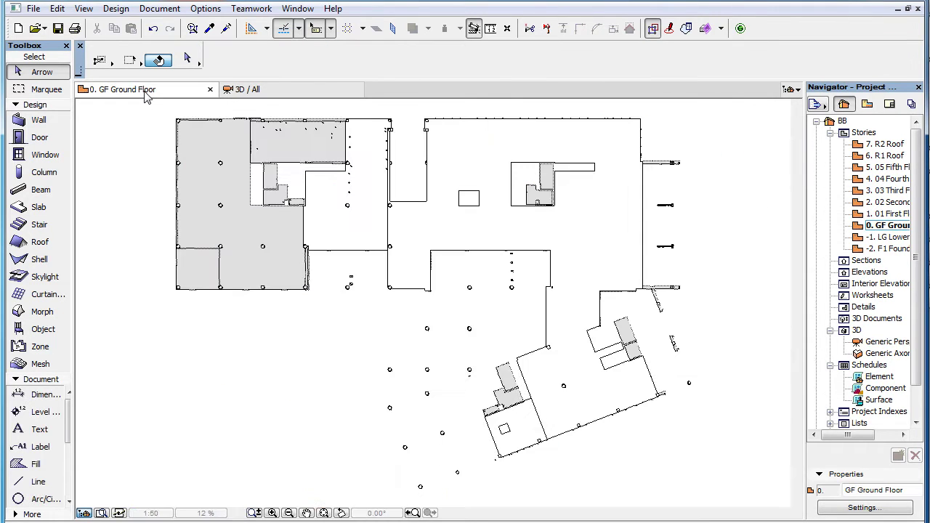
pyautogui.click(33, 9)
pyautogui.moveTo(124, 195)
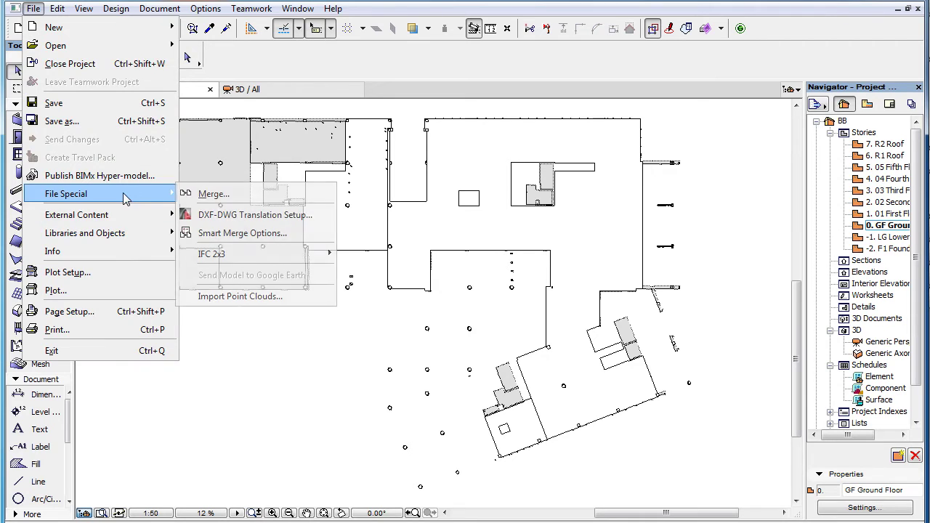
pyautogui.click(240, 195)
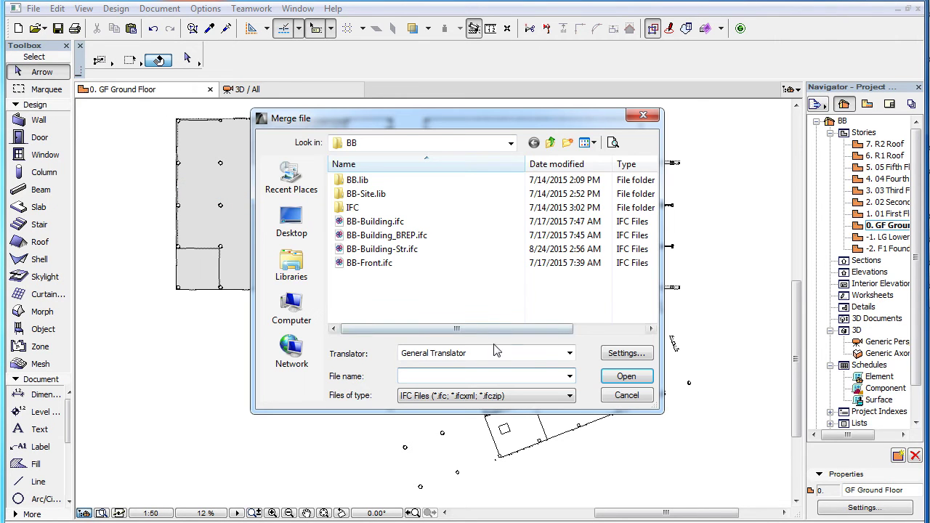
pyautogui.click(570, 353)
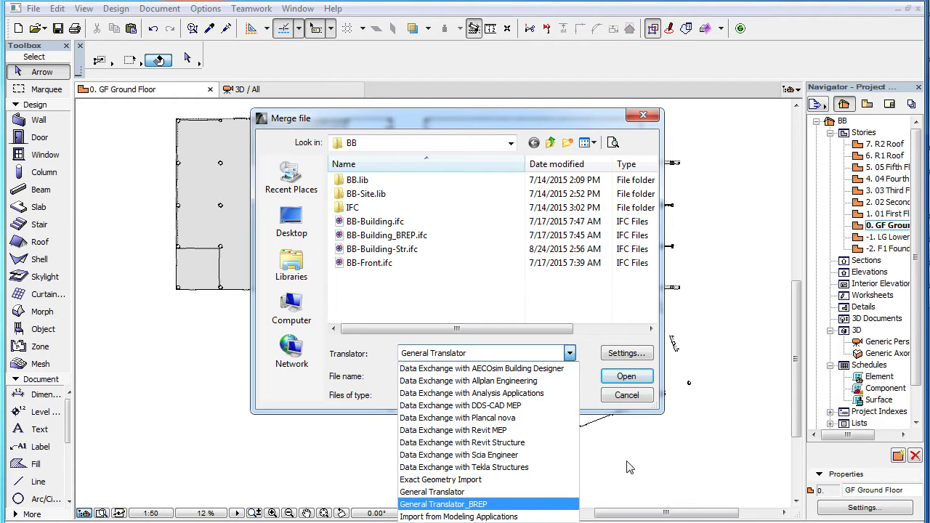
pyautogui.click(649, 398)
pyautogui.click(649, 397)
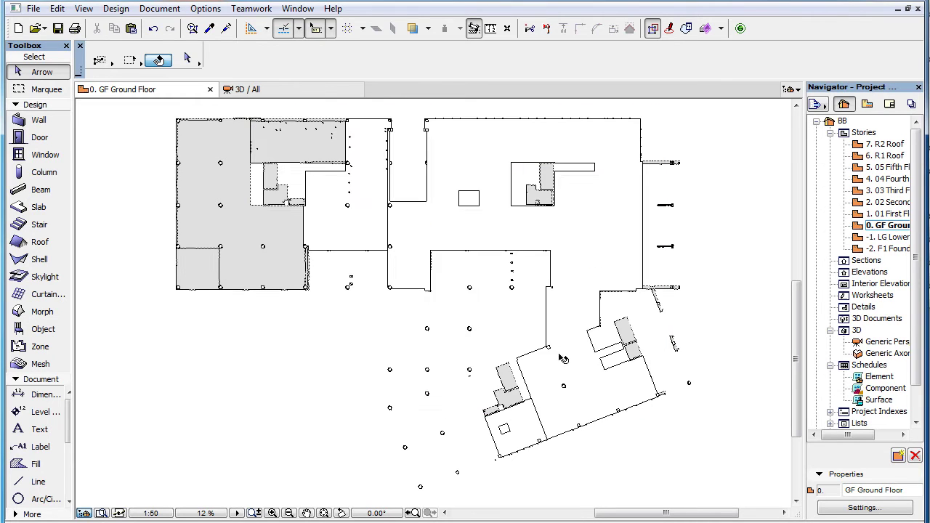
# Start a Save As, keep General Translator as the translator, then cancel saving the plan
pyautogui.click(34, 9)
pyautogui.click(120, 122)
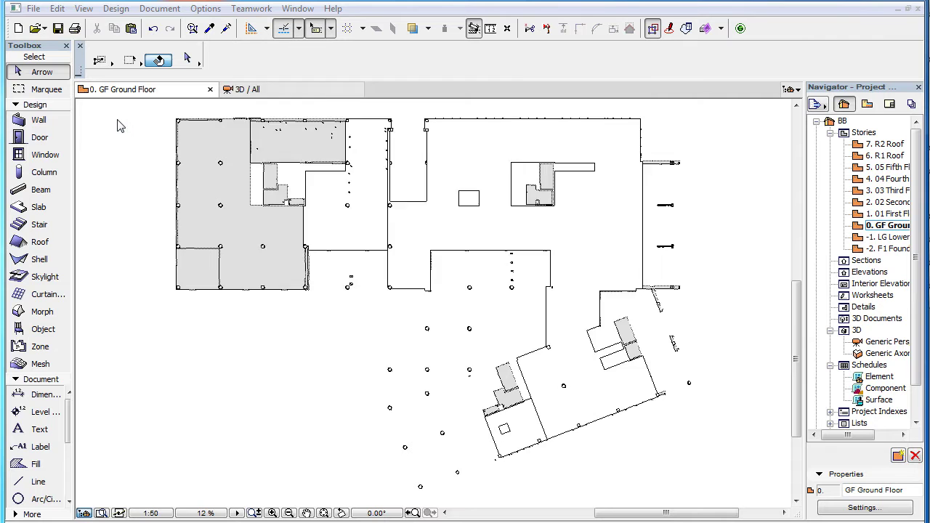
pyautogui.click(555, 305)
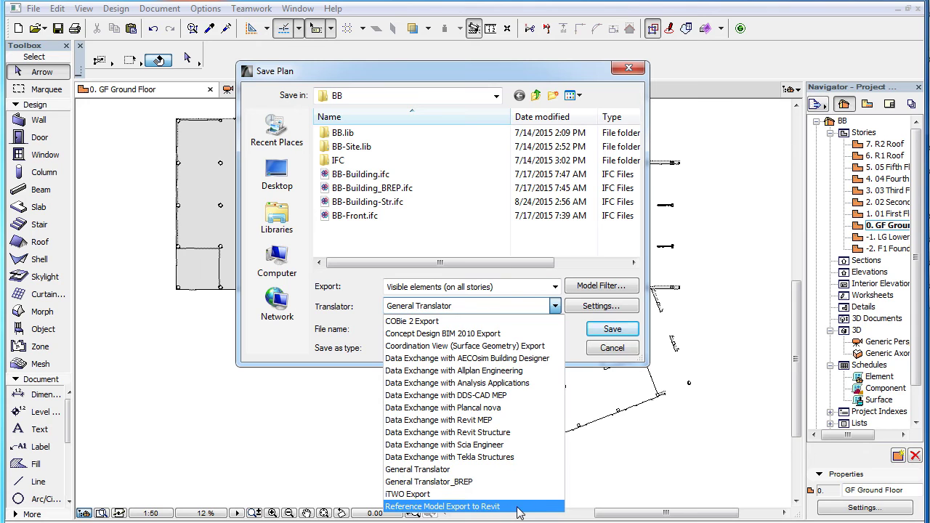
pyautogui.click(629, 348)
pyautogui.click(630, 347)
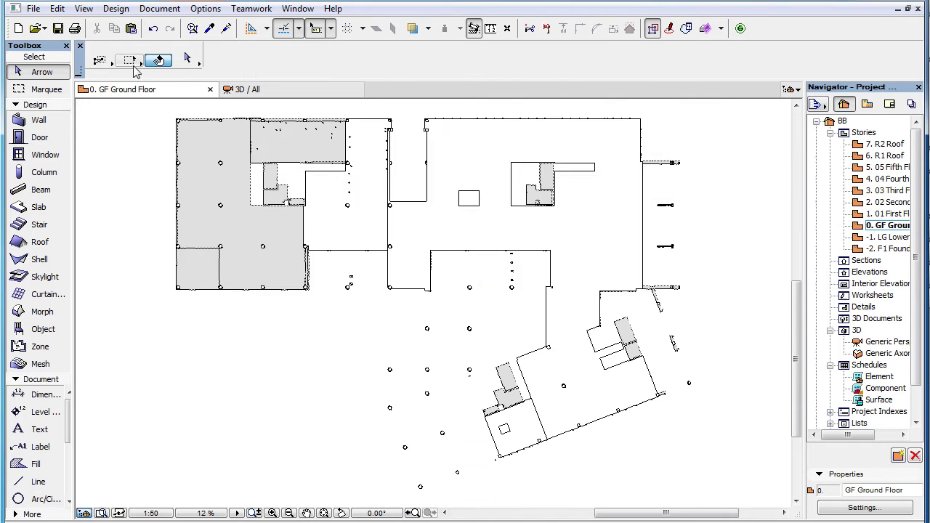
# Reopen the IFC Translation Setup from File > File Special > IFC 2x3
pyautogui.click(33, 9)
pyautogui.moveTo(109, 193)
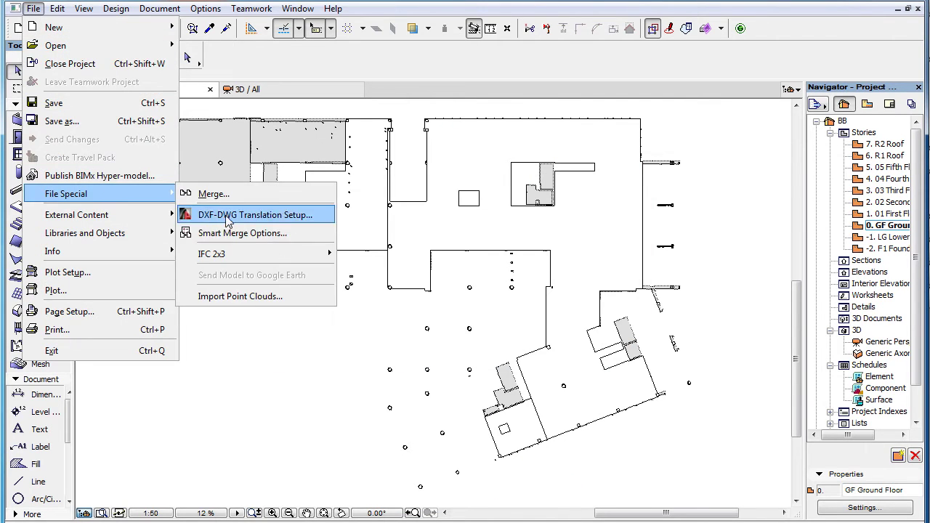
pyautogui.moveTo(323, 260)
pyautogui.click(455, 259)
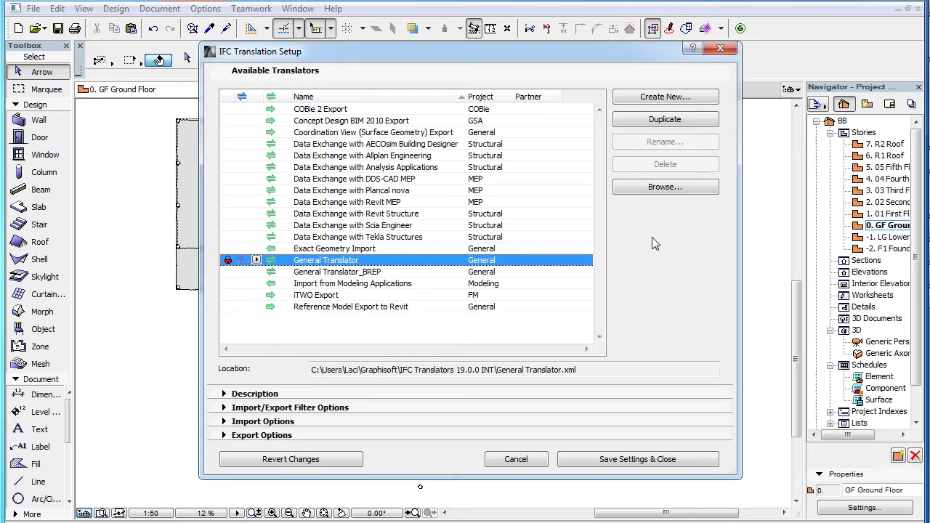
# Set General Translator_BREP to Use for Both, then select Import from Modeling Applications
pyautogui.click(316, 272)
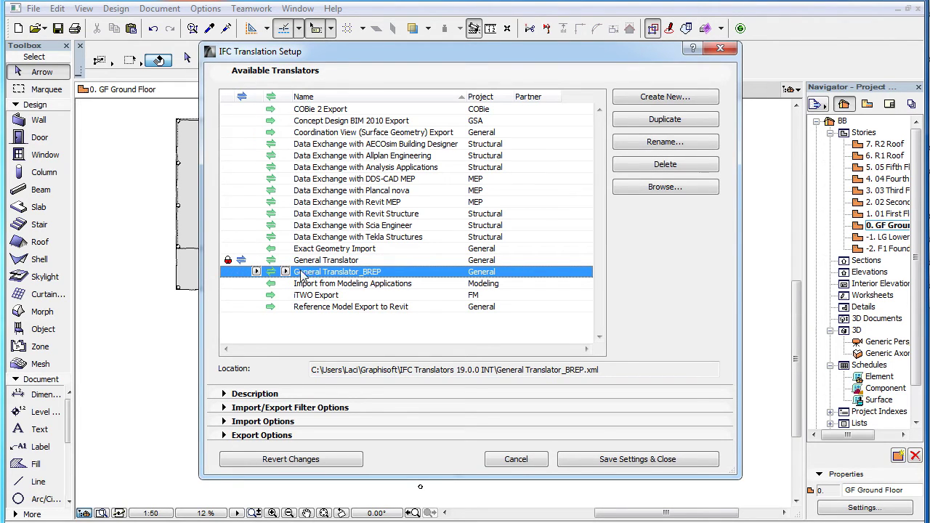
pyautogui.click(285, 272)
pyautogui.click(340, 288)
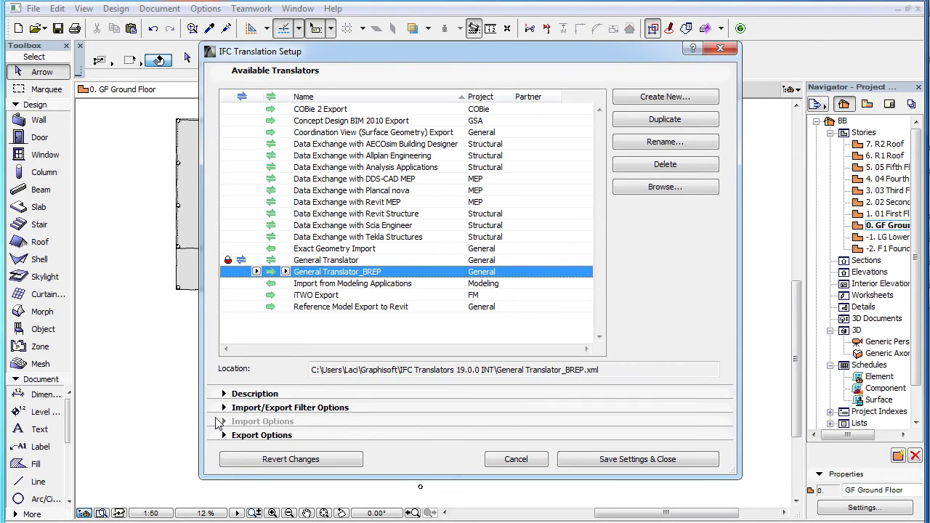
pyautogui.click(286, 272)
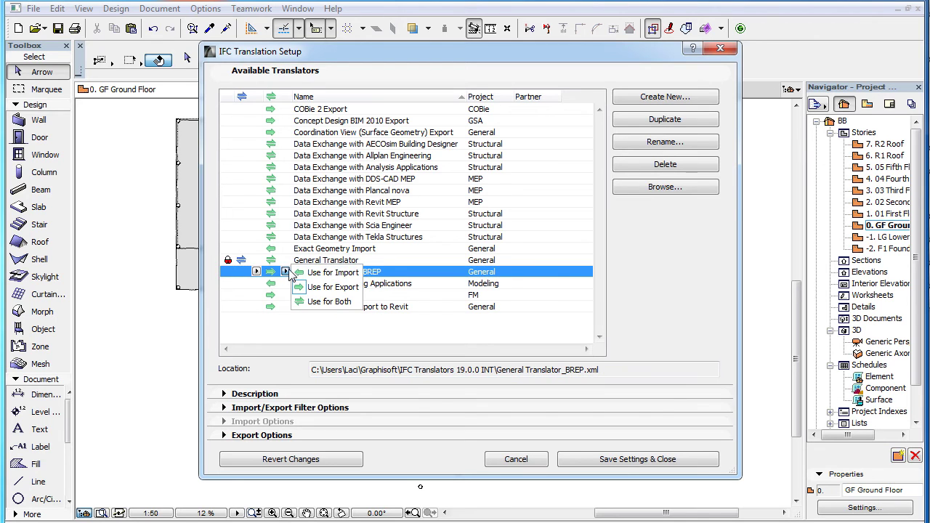
pyautogui.click(340, 301)
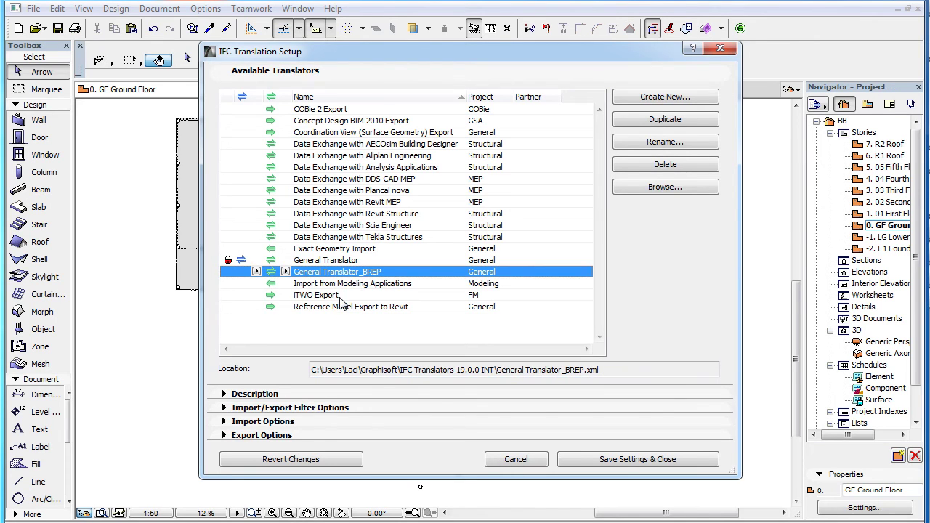
pyautogui.click(347, 288)
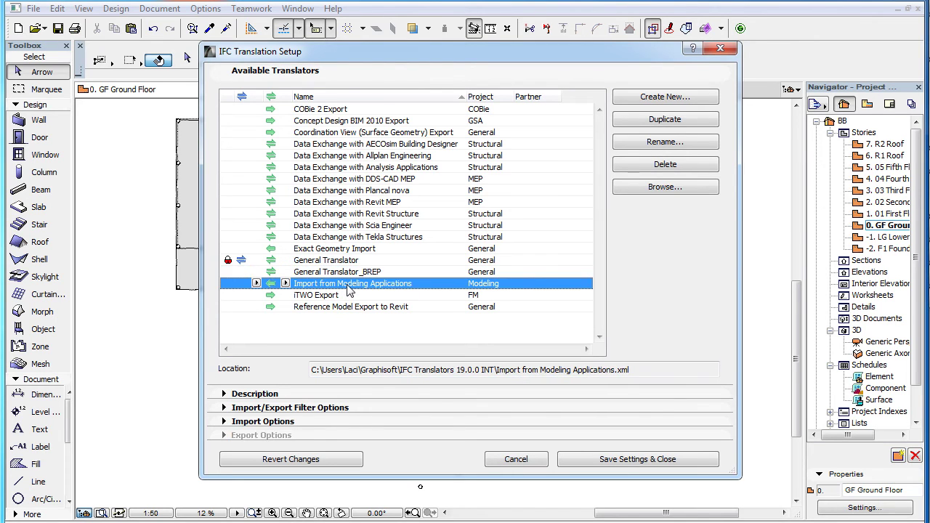
pyautogui.click(287, 284)
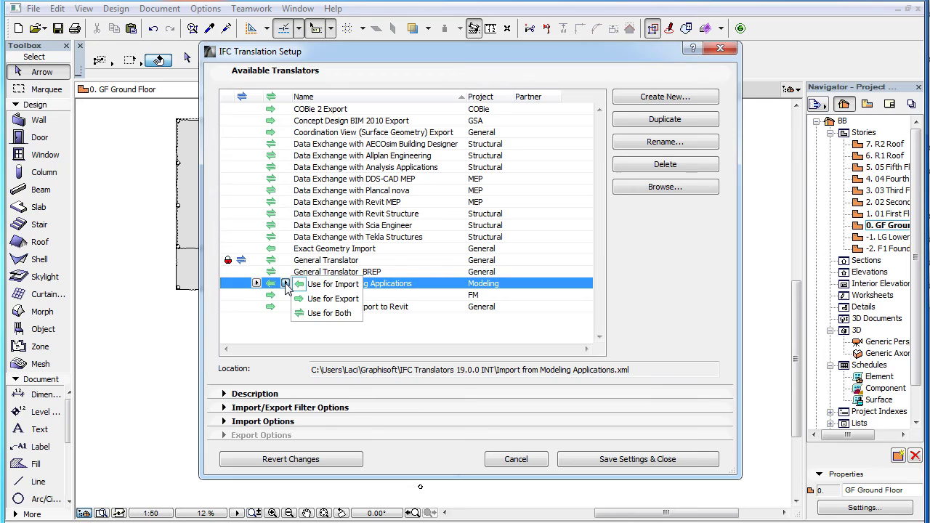
# Choose Use for Import for Import from Modeling Applications
pyautogui.click(354, 284)
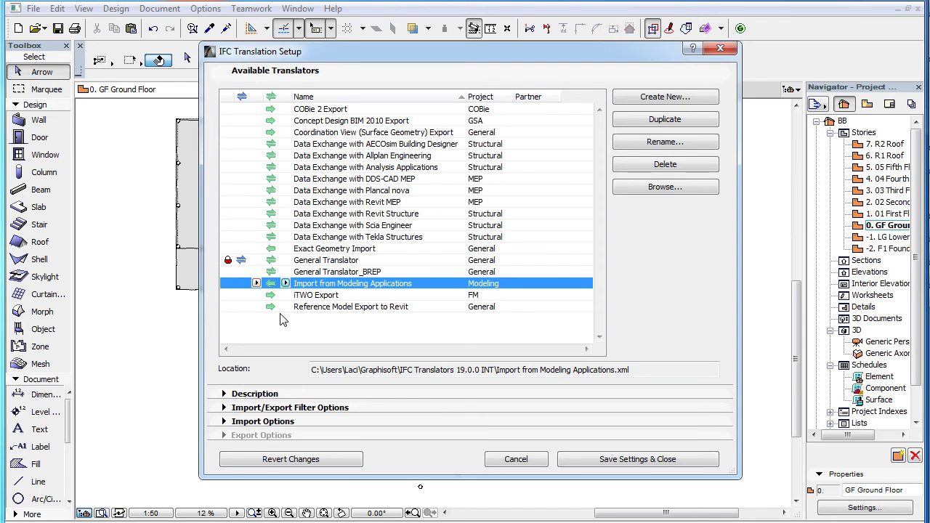
# Set COBie 2 Export as Default for Export
pyautogui.click(287, 260)
pyautogui.click(307, 111)
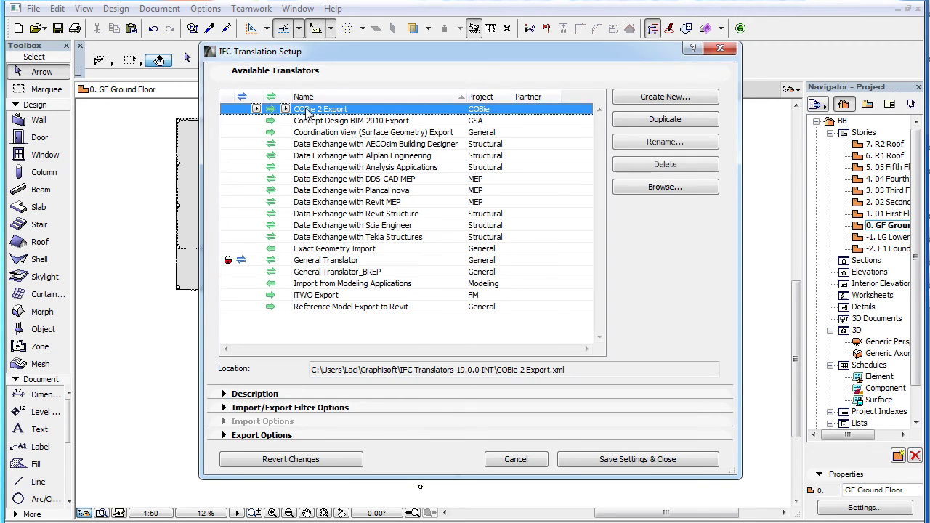
pyautogui.click(256, 108)
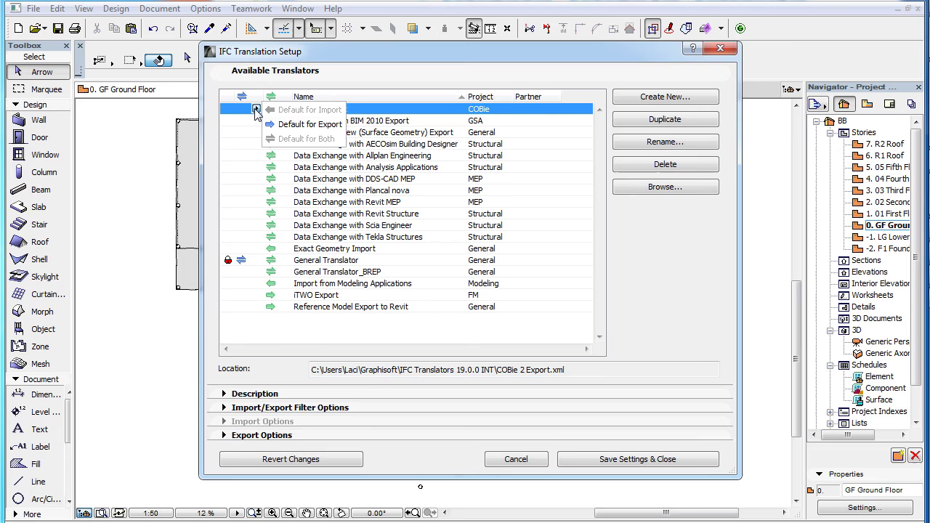
pyautogui.click(336, 128)
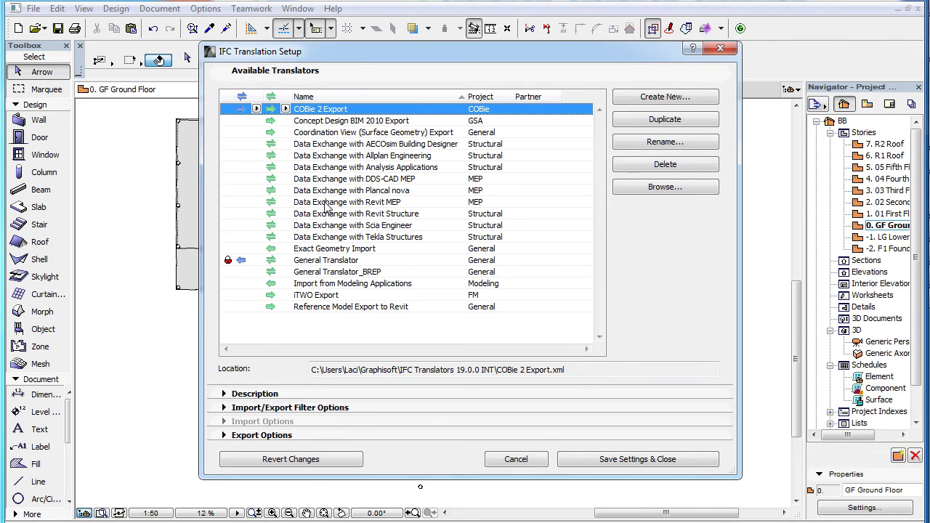
# Set Import from Modeling Applications as Default for Import
pyautogui.click(316, 283)
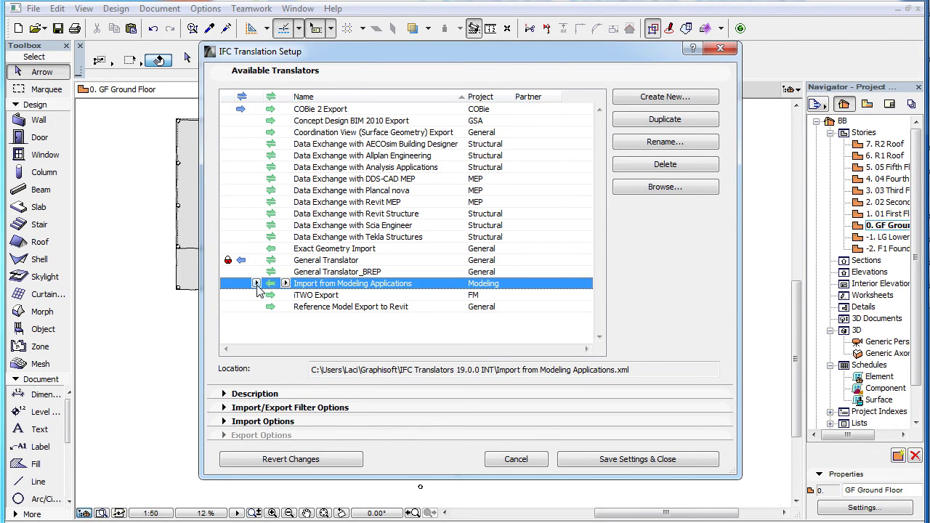
pyautogui.click(256, 282)
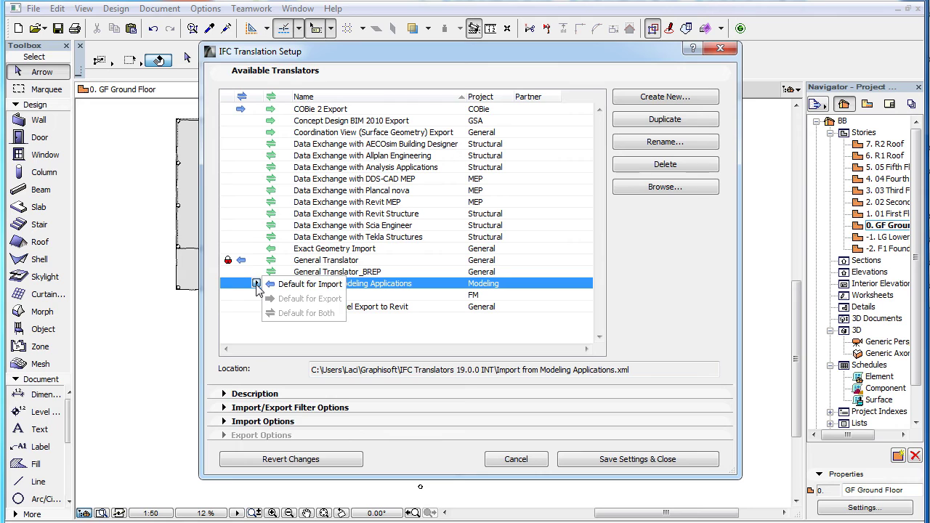
pyautogui.click(338, 285)
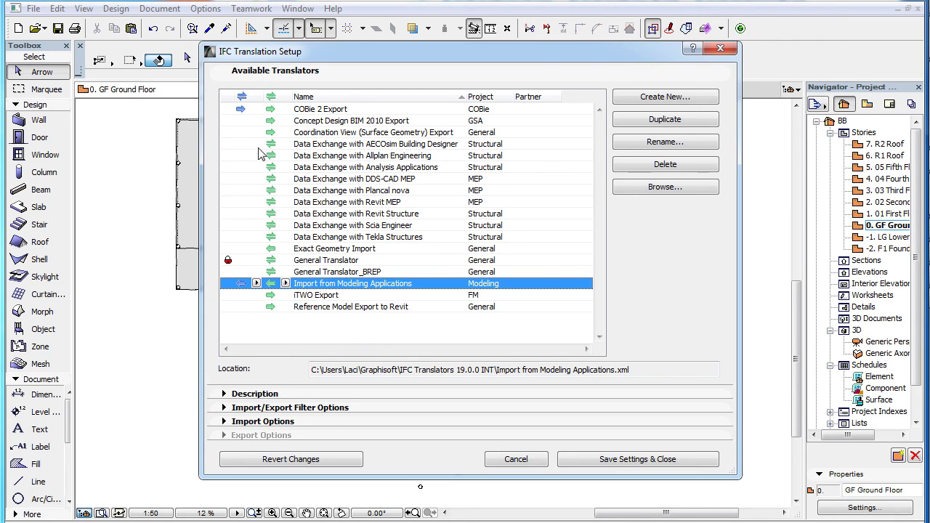
# Sort the Available Translators list by the Default column
pyautogui.click(242, 98)
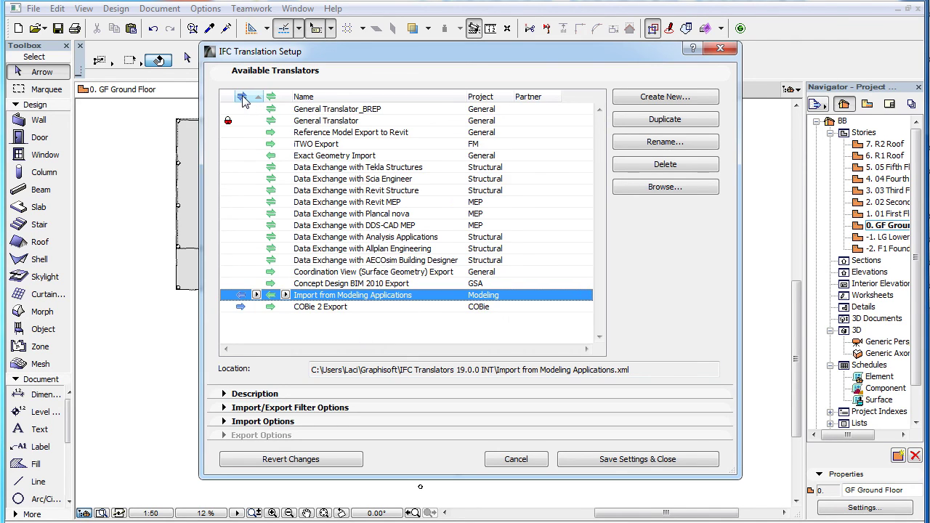